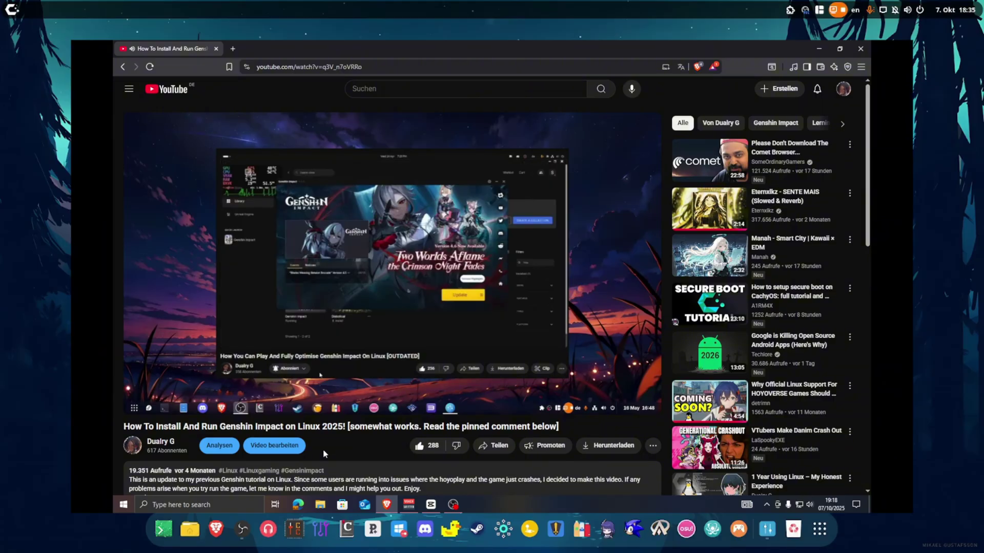
Step: Inspect the installed game files under Games/Heroic/GenshinImpact/games/Genshin Impact game in the home directory, and open the PortProton folder from a fresh Files window
key("alt+F4")
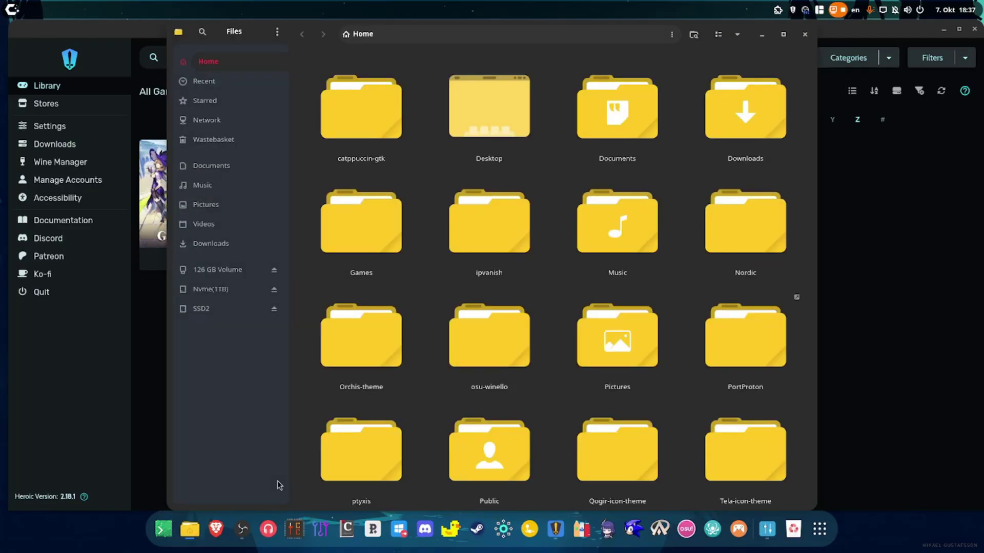
left_click(813, 121)
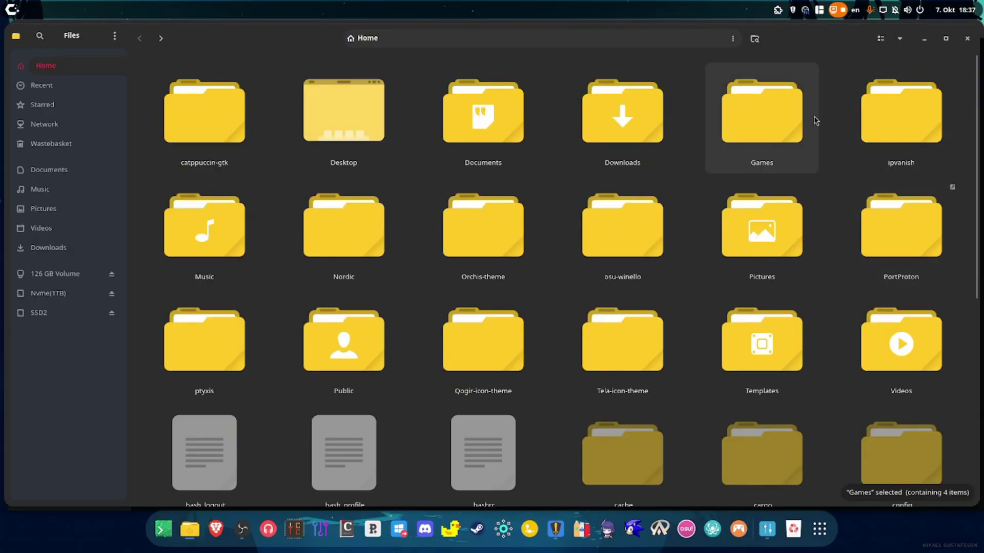
double_click(757, 125)
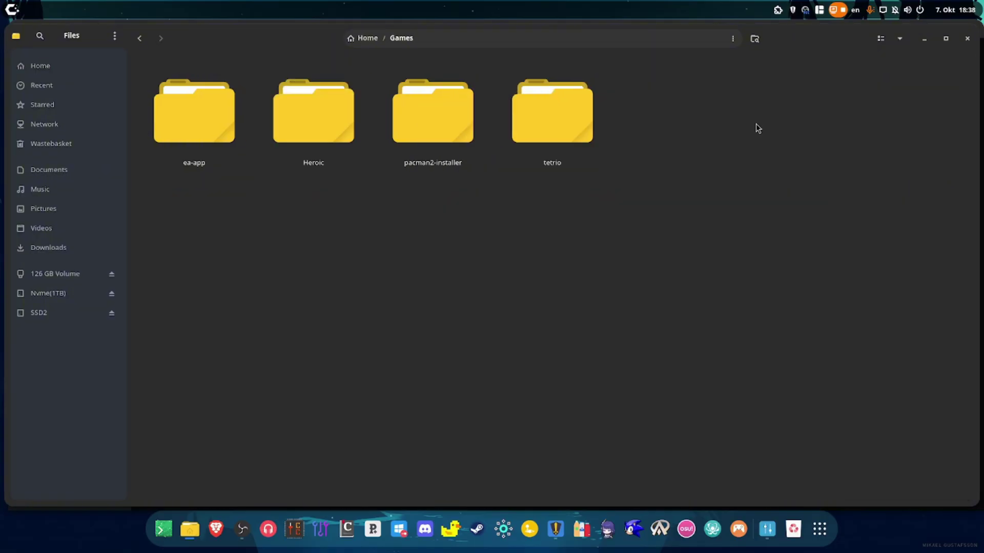
double_click(325, 154)
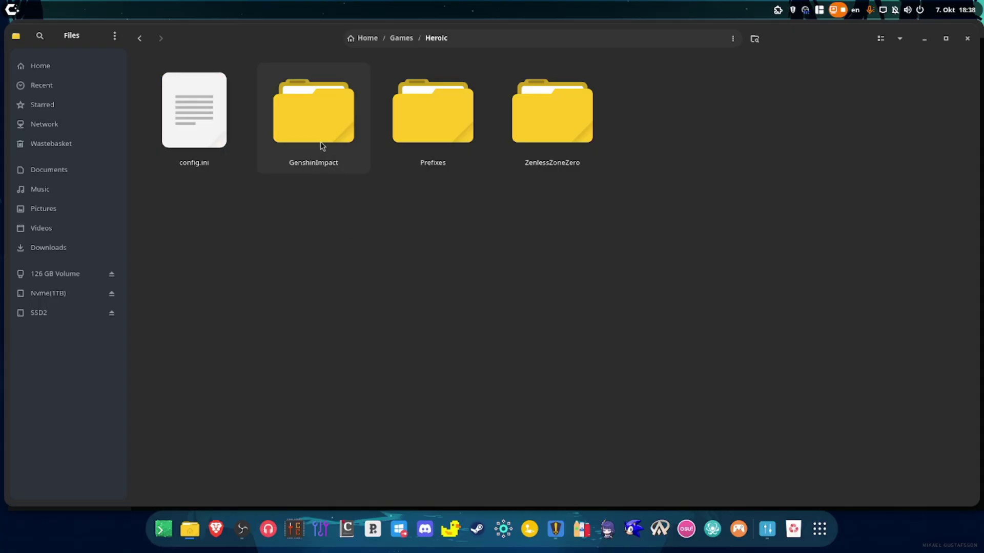
double_click(322, 147)
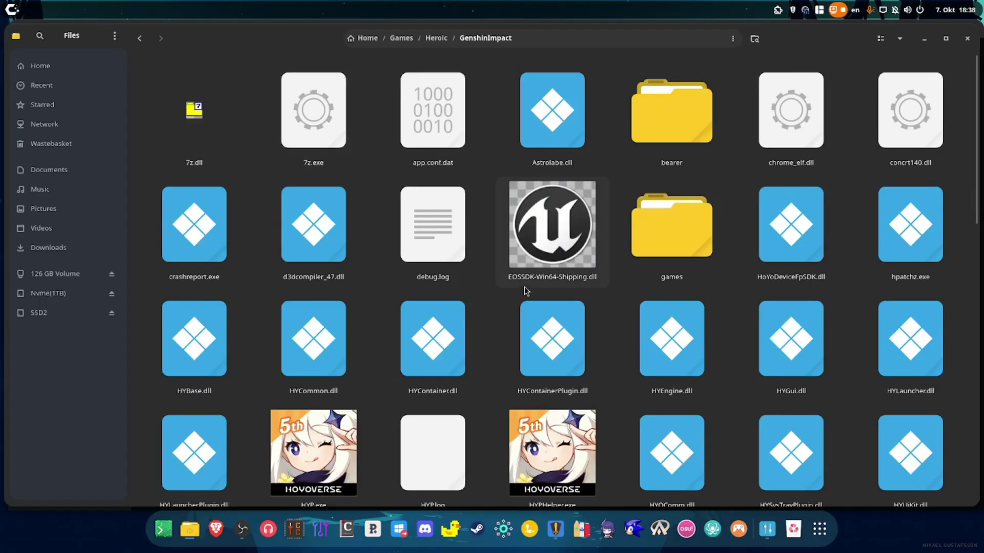
double_click(673, 248)
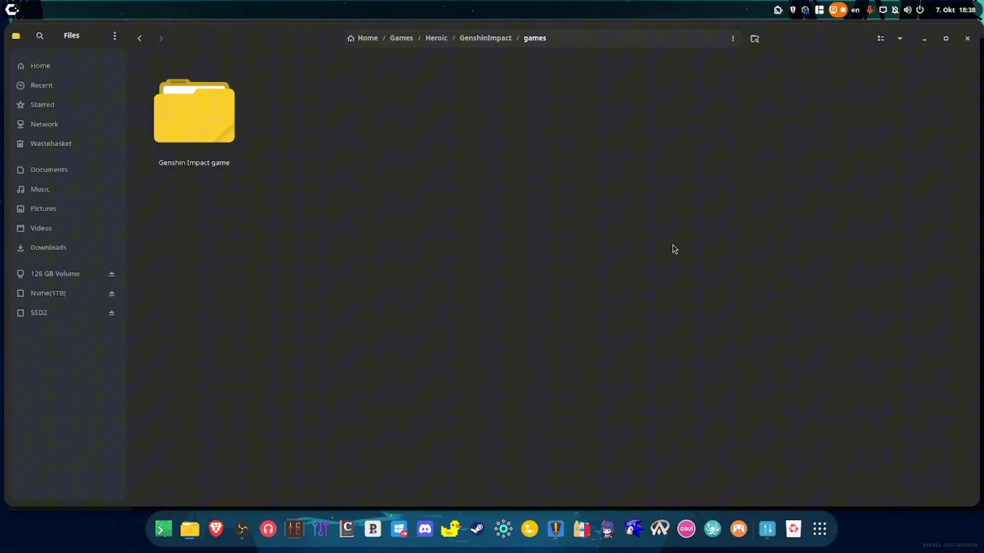
double_click(208, 155)
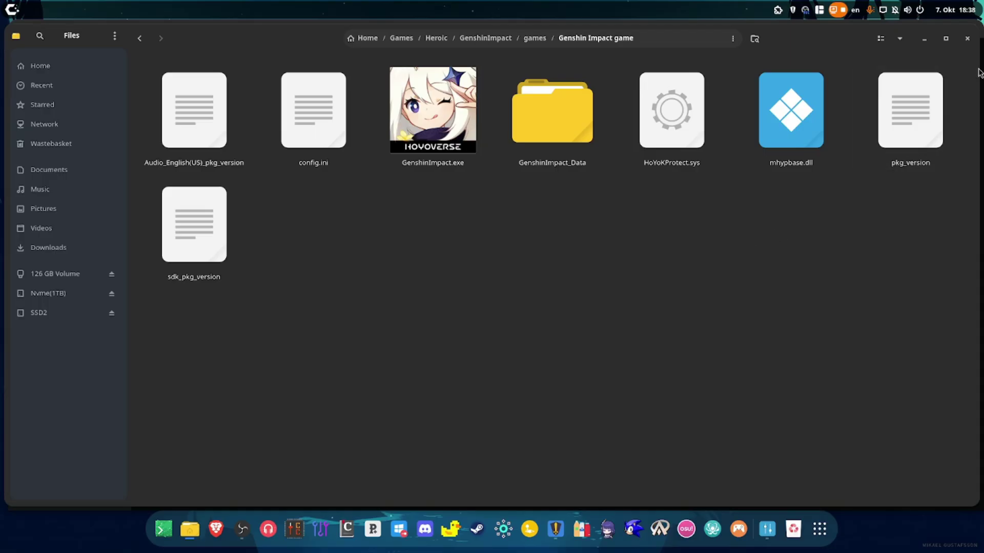
left_click(967, 38)
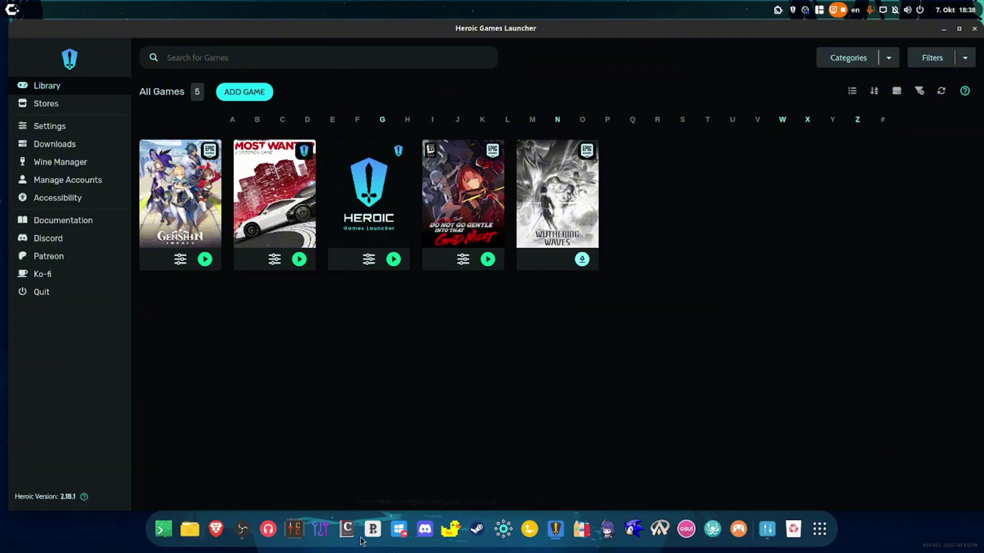
left_click(188, 533)
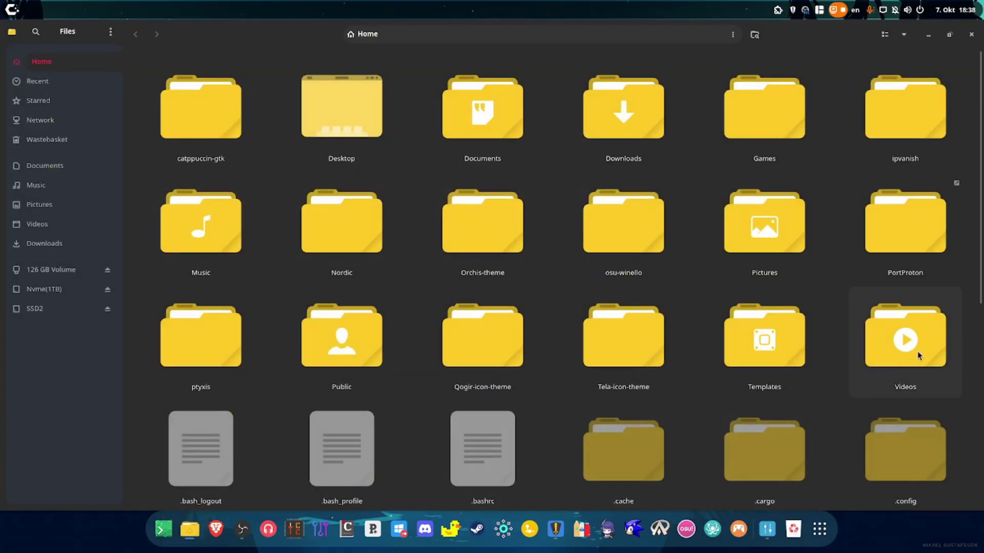
double_click(900, 237)
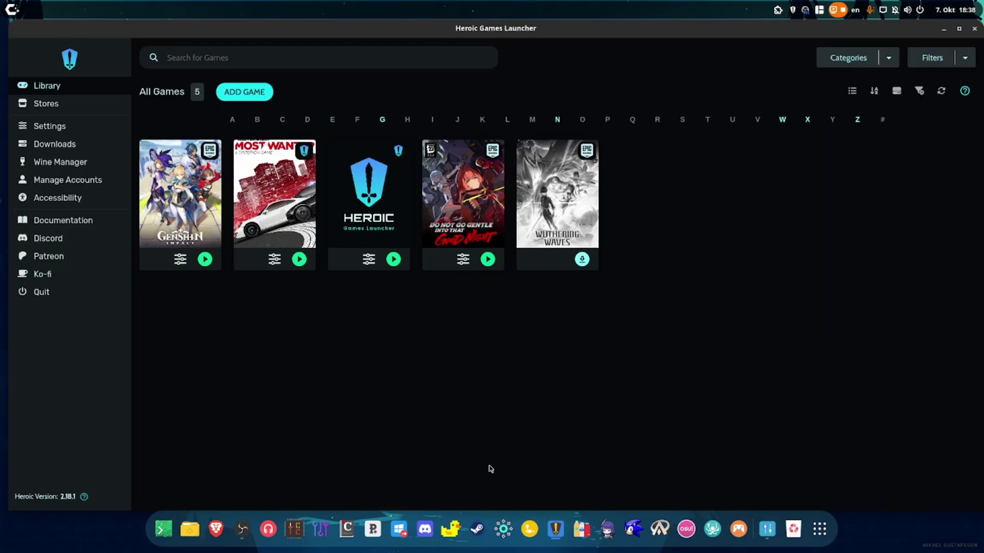
Step: Close Heroic Games Launcher, switch to Steam, and open the existing GenshinImpact.exe entry in the library
left_click(974, 28)
left_click(477, 529)
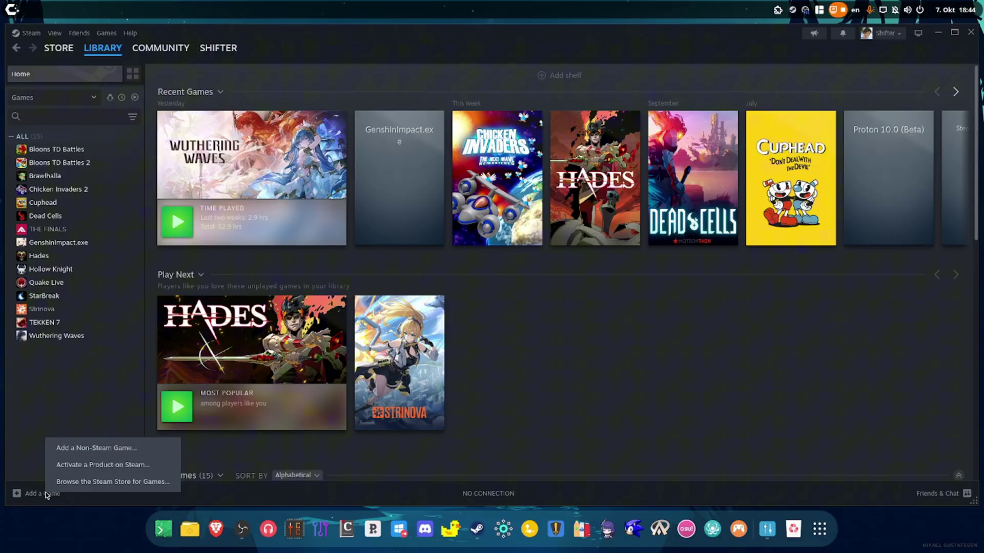
left_click(71, 244)
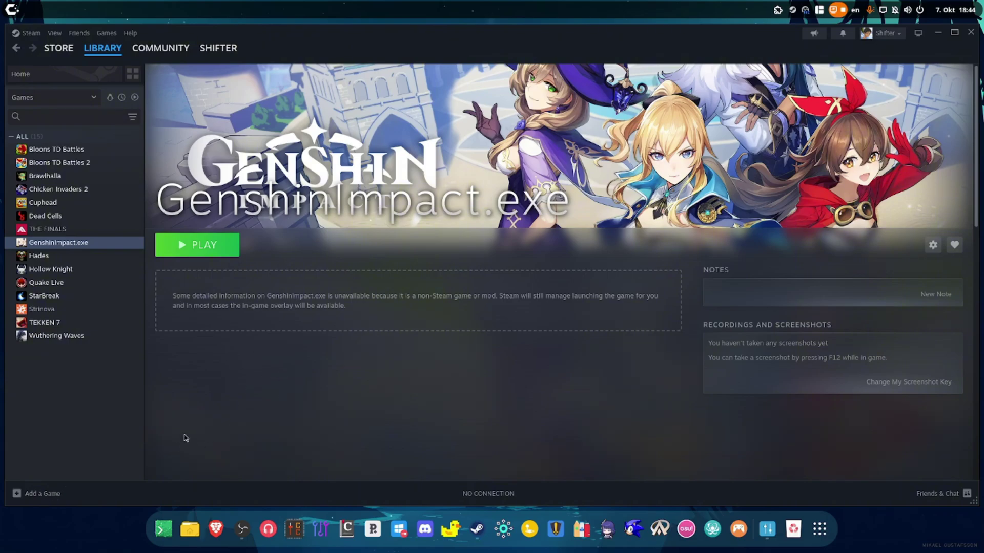
Step: Start adding a non-Steam game to the library and open the file picker to locate its executable
left_click(46, 496)
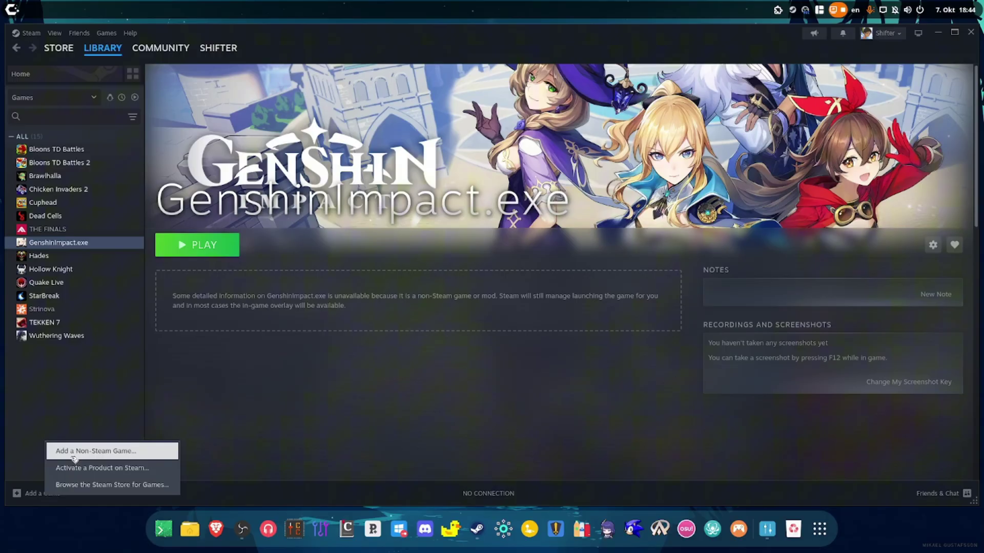
left_click(91, 460)
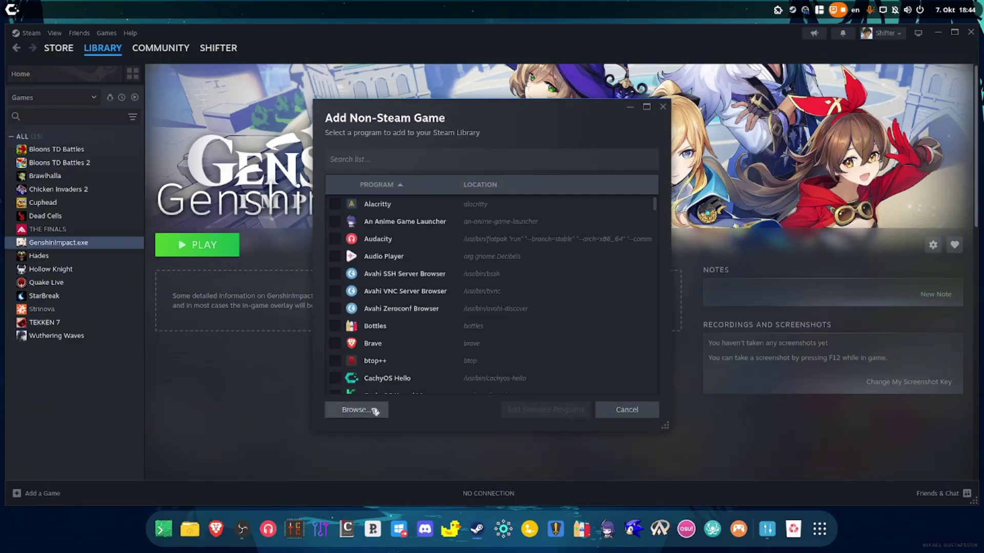
left_click(374, 411)
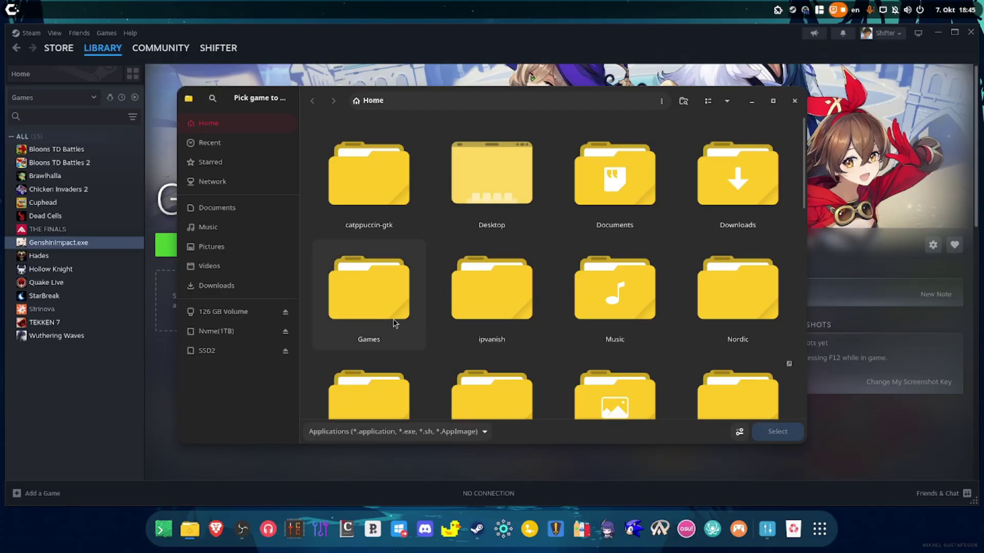
Step: Browse to Games/Heroic/GenshinImpact/games/Genshin Impact game inside the home directory
double_click(376, 296)
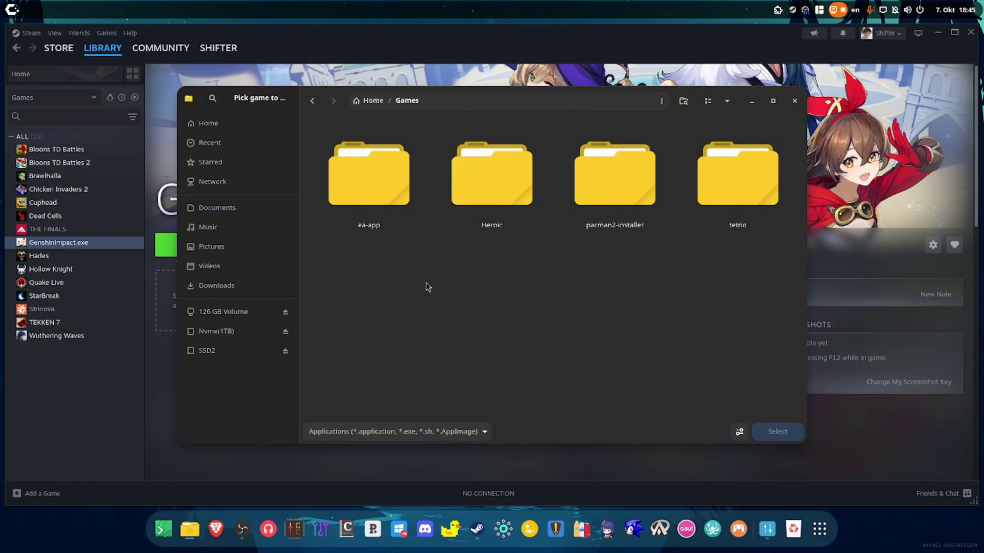
double_click(495, 218)
double_click(375, 199)
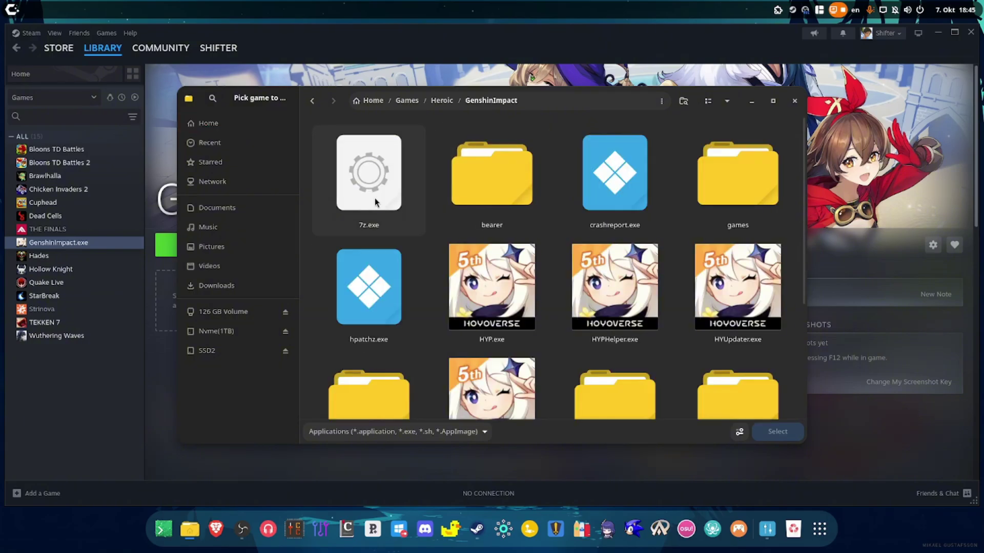
double_click(738, 201)
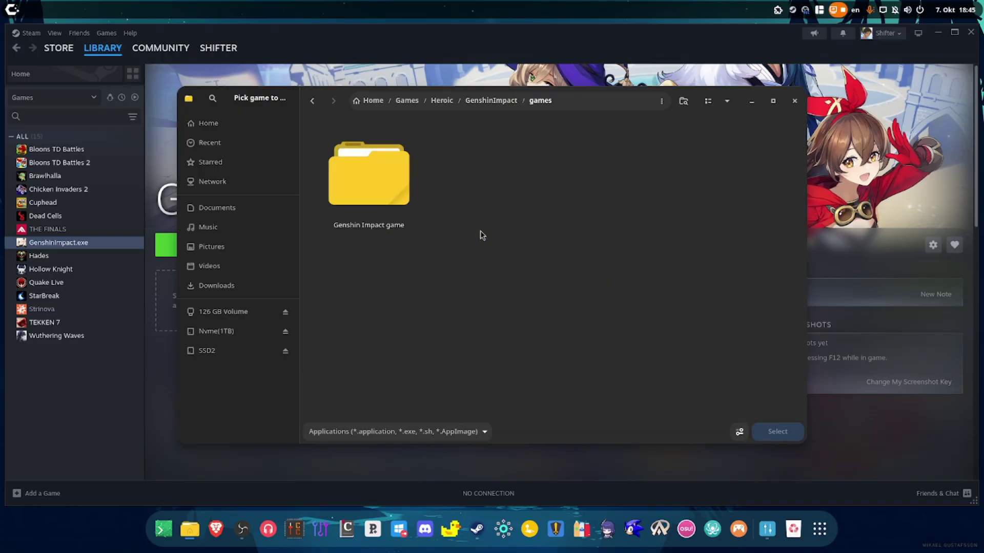
double_click(392, 198)
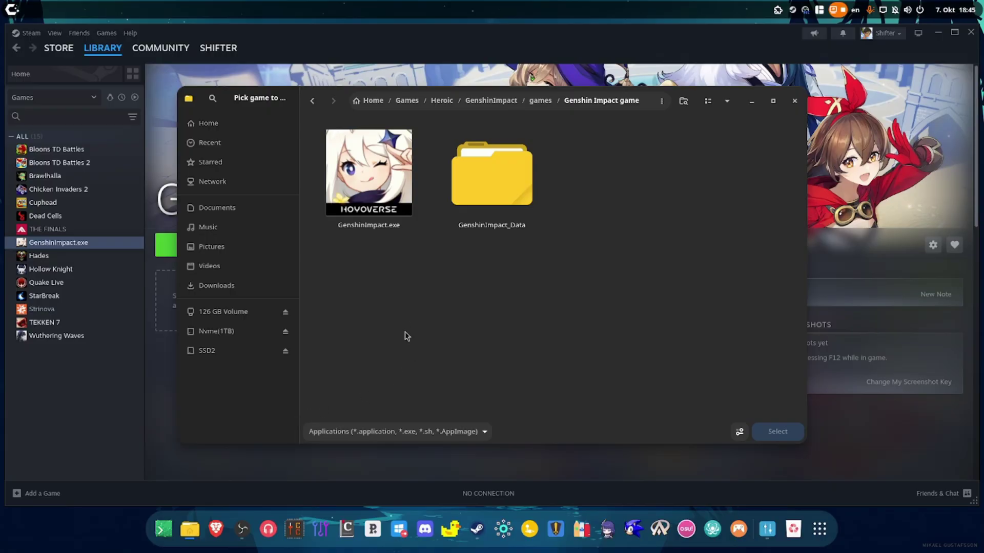
Step: Add GenshinImpact.exe from Games/Heroic/GenshinImpact/games/Genshin Impact game on the Nvme(1TB) drive to the Steam library
left_click(233, 332)
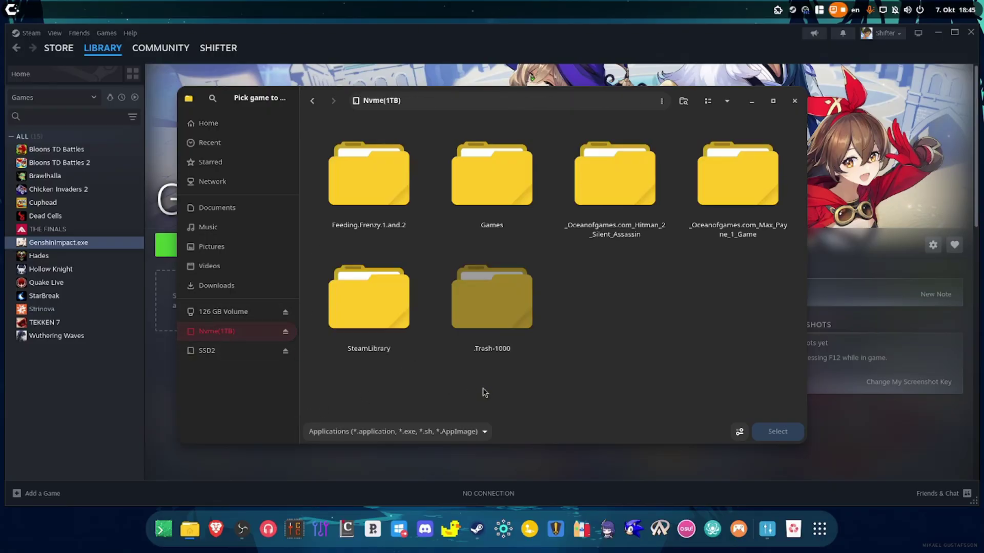
double_click(491, 201)
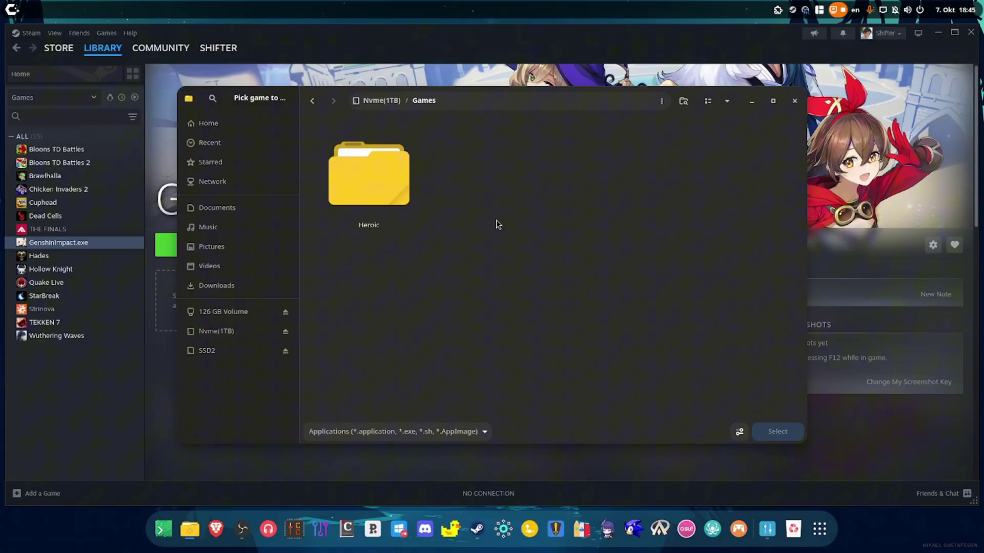
double_click(396, 204)
double_click(398, 210)
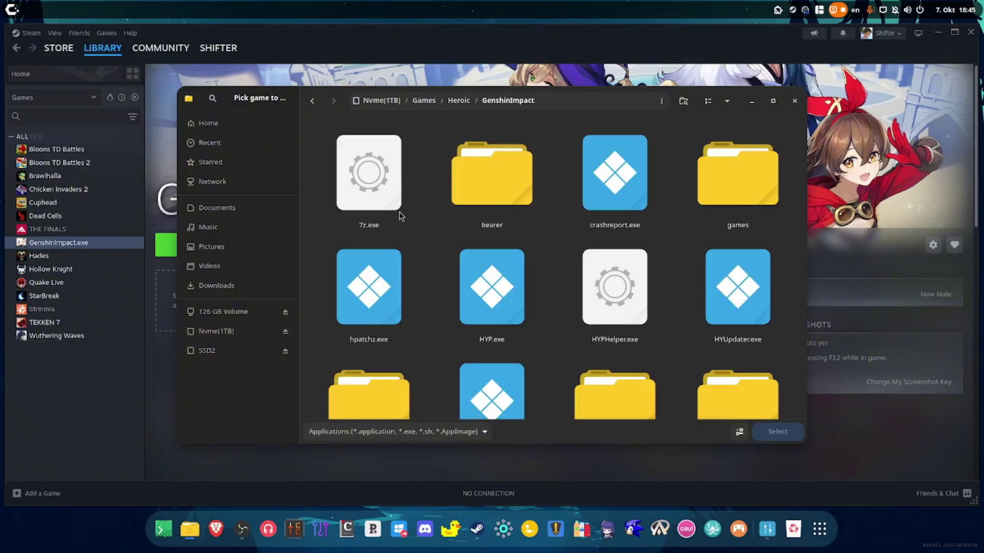
double_click(721, 214)
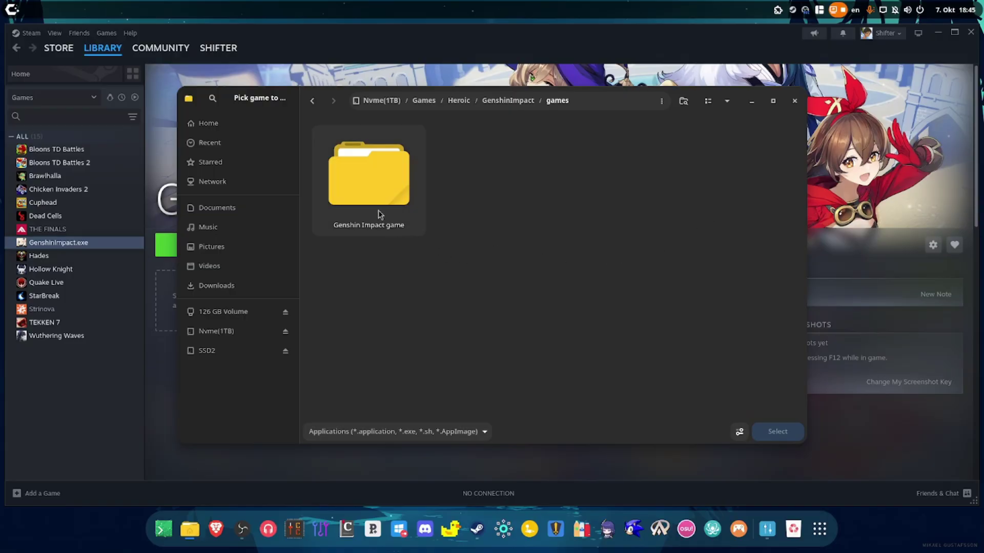
double_click(374, 193)
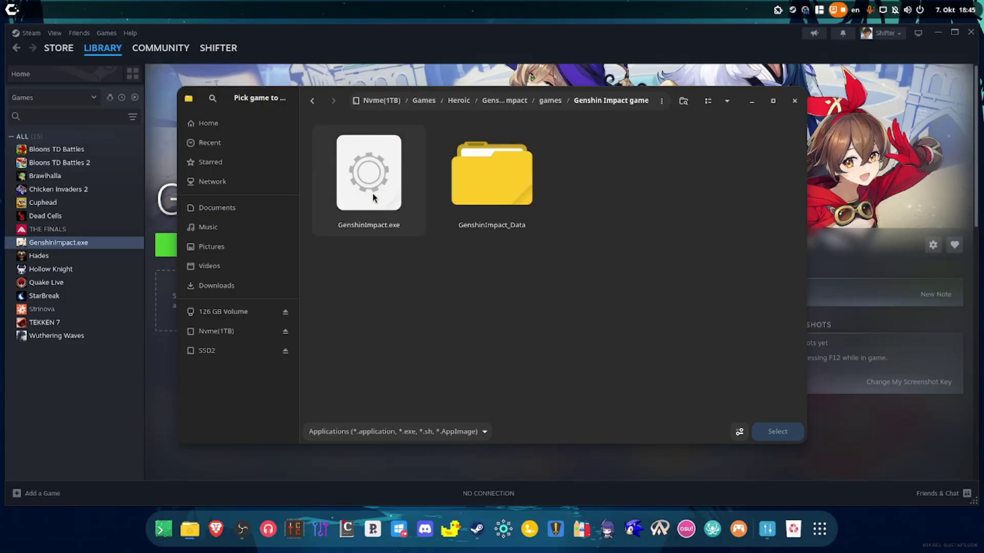
left_click(384, 219)
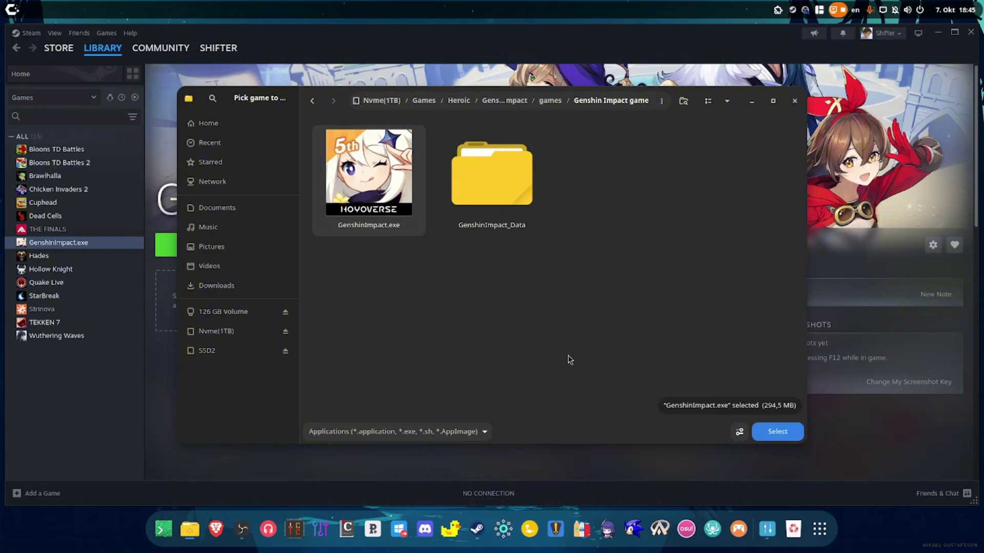
left_click(778, 432)
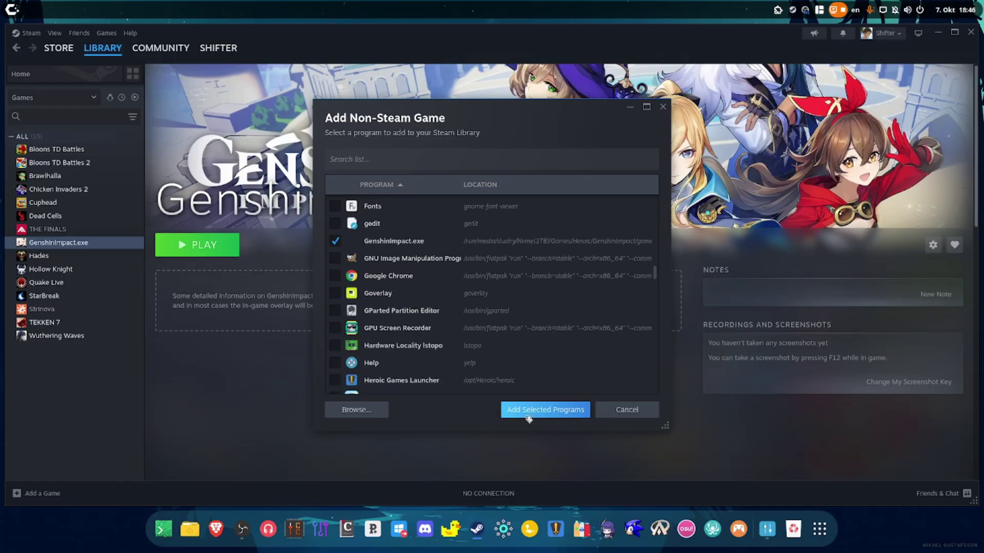
left_click(553, 410)
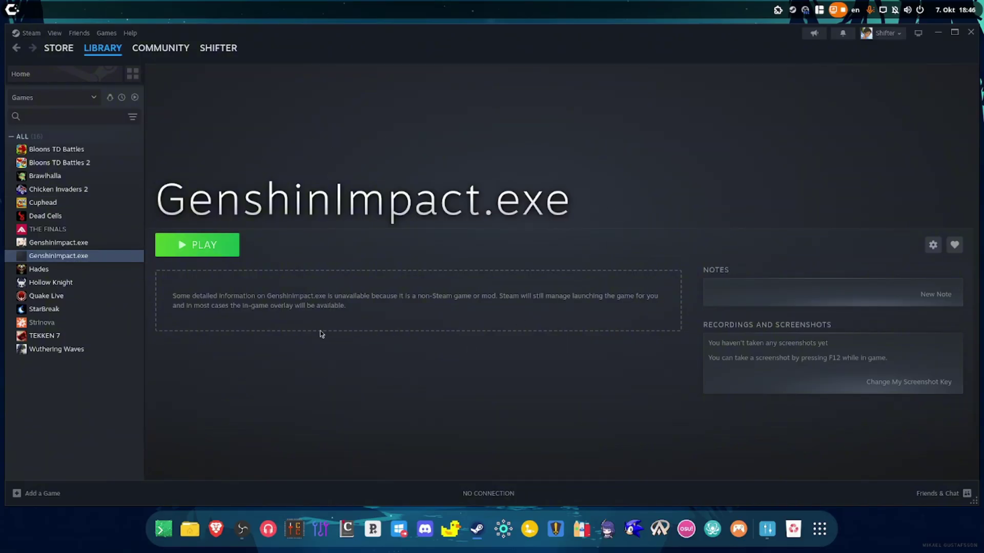
Step: Force the newly added GenshinImpact.exe entry to use the GE-Proton9-26 compatibility tool
right_click(85, 259)
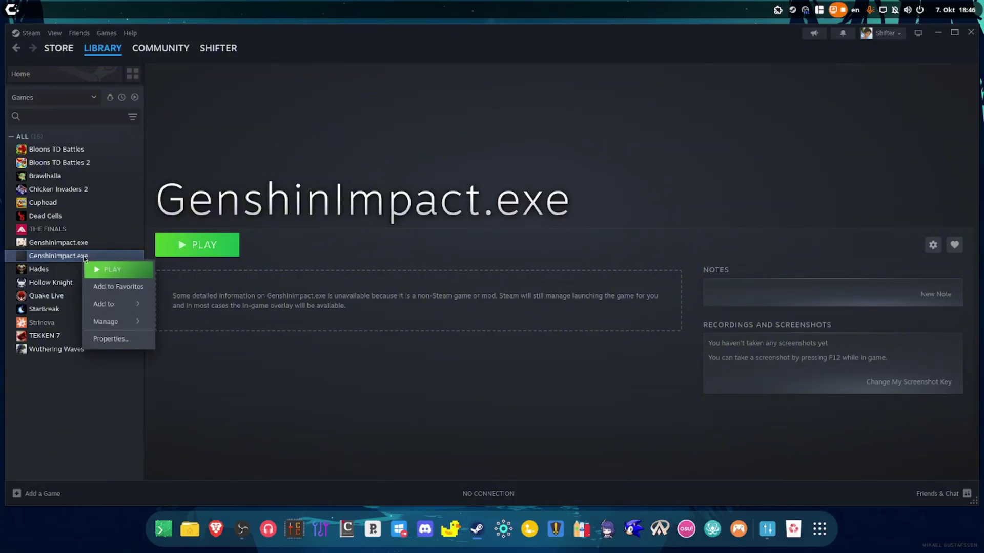
left_click(111, 339)
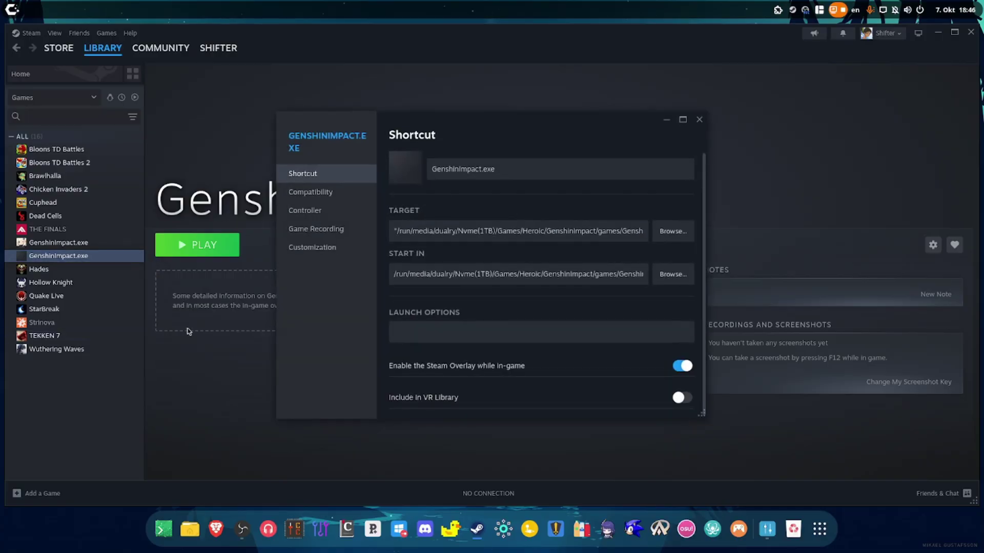
left_click(348, 197)
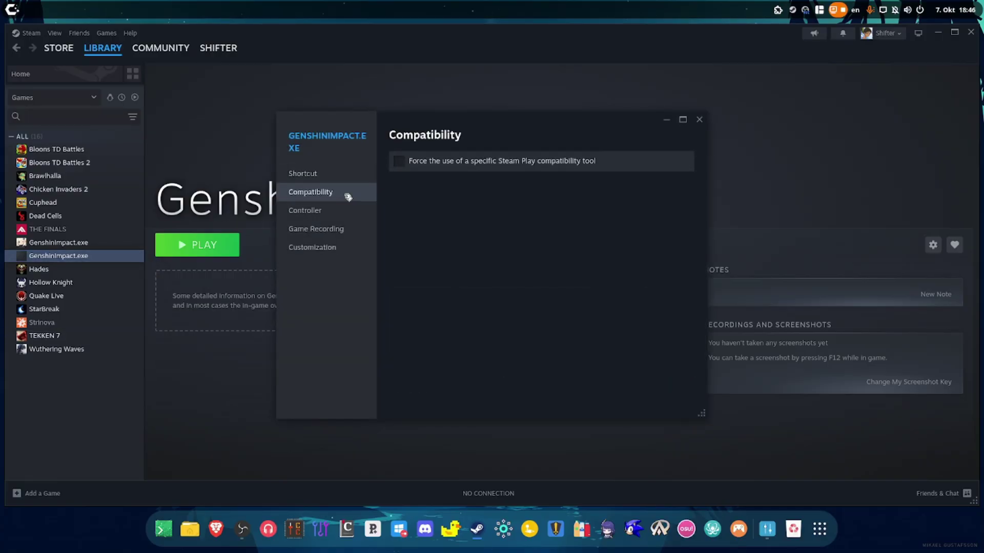
left_click(399, 162)
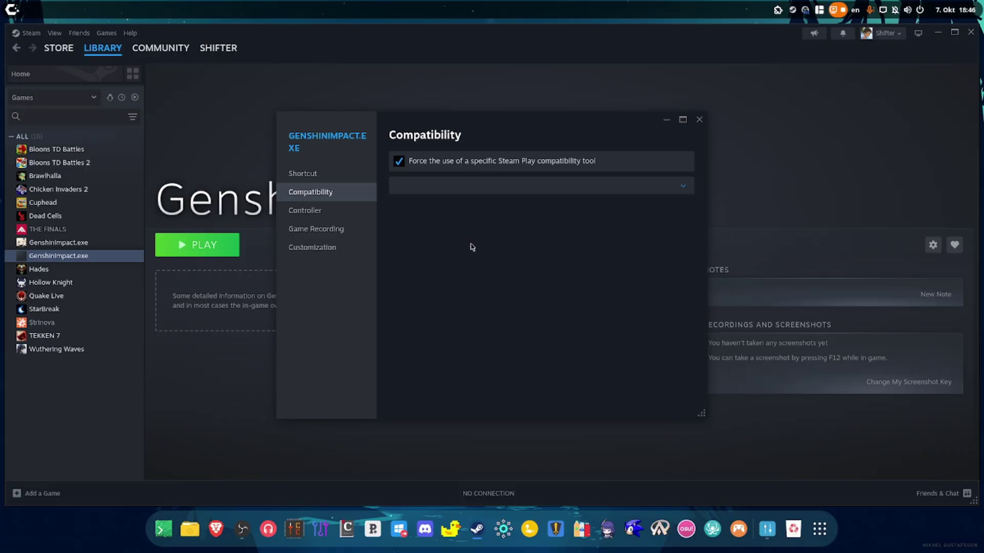
left_click(614, 186)
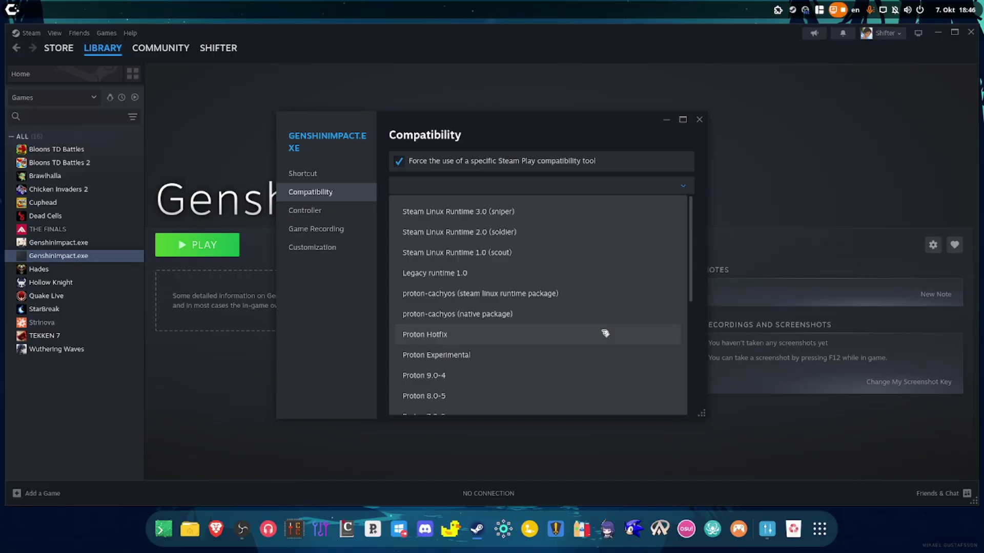
scroll(605, 333, "down", 10)
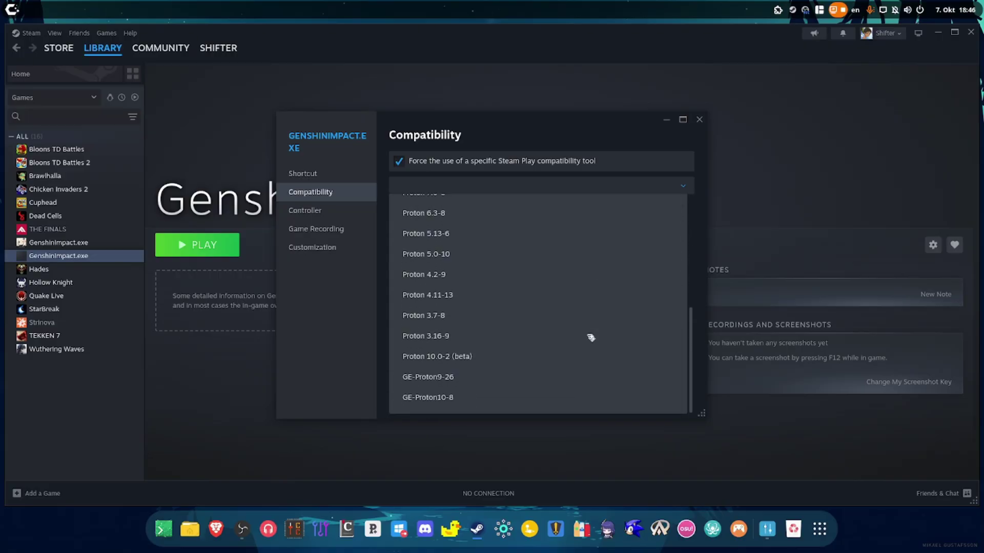
left_click(560, 382)
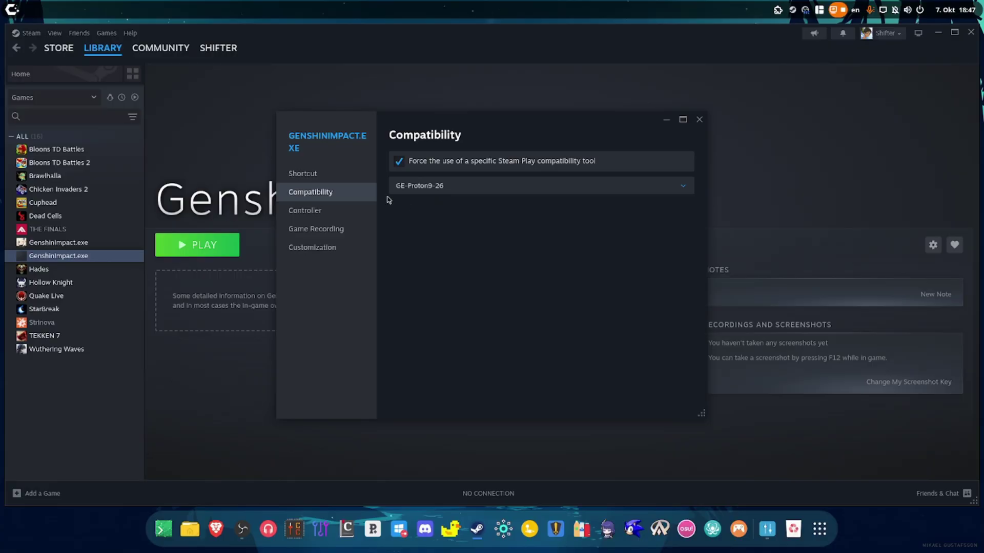
Step: Set the launch options of the new GenshinImpact.exe shortcut to "mangohud %command%" and close its properties
left_click(328, 173)
left_click(432, 337)
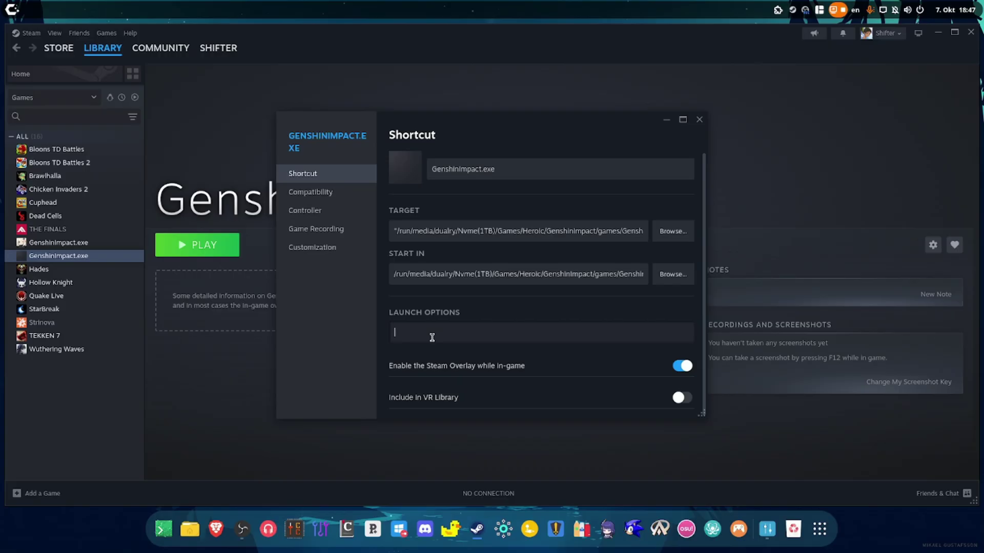
type("mangohu")
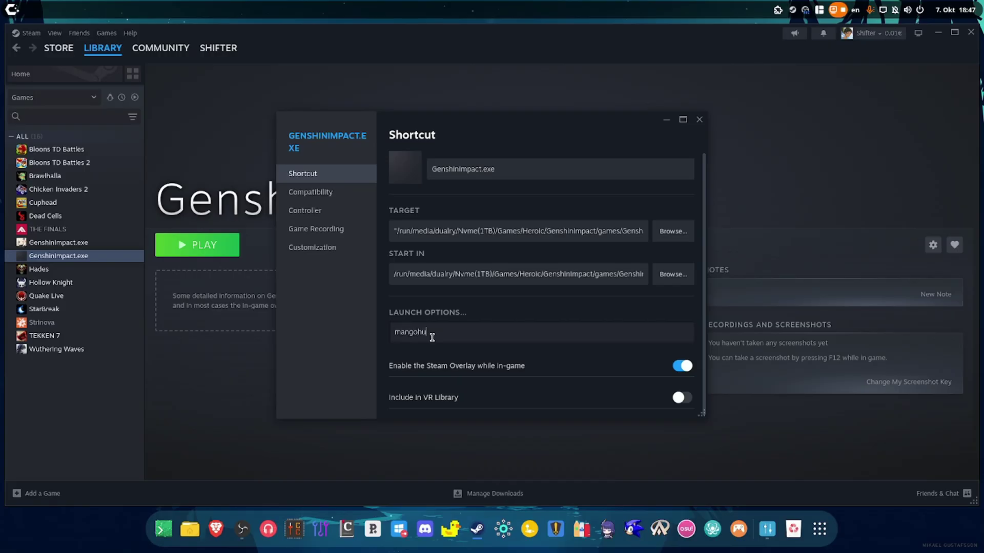
type("d %command%")
left_click(699, 119)
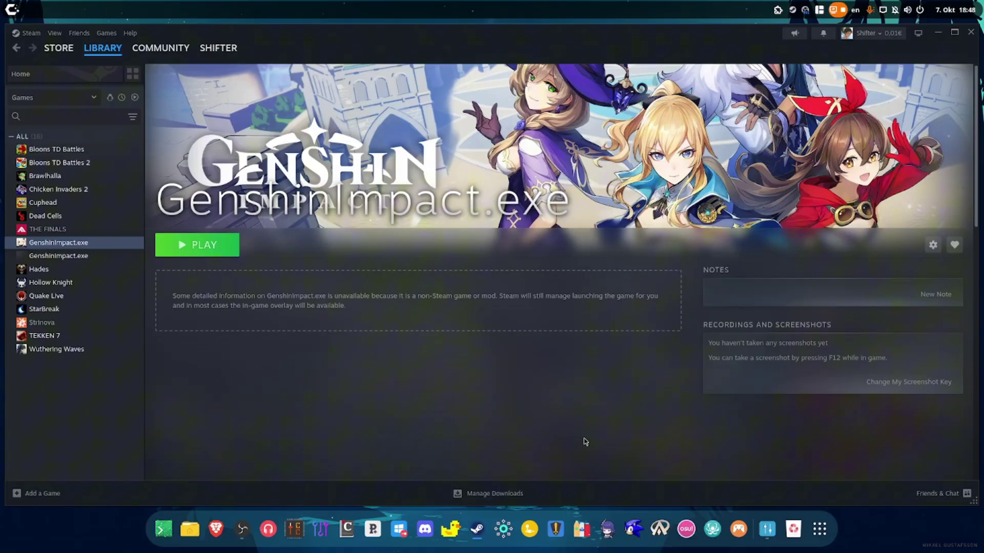
Step: Switch to Heroic Games Launcher, start Genshin Impact from its library, and close the game's launcher and Heroic
left_click(556, 530)
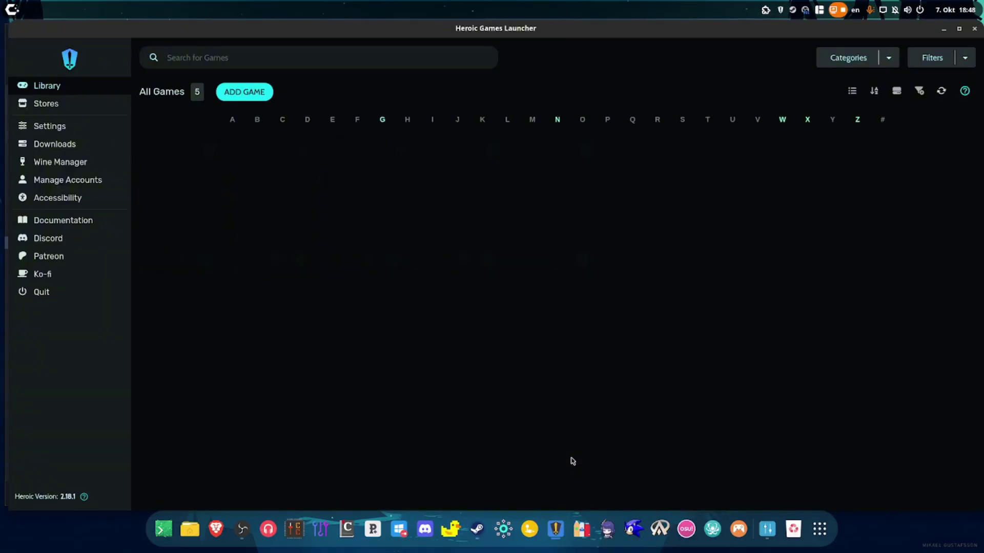
left_click(190, 211)
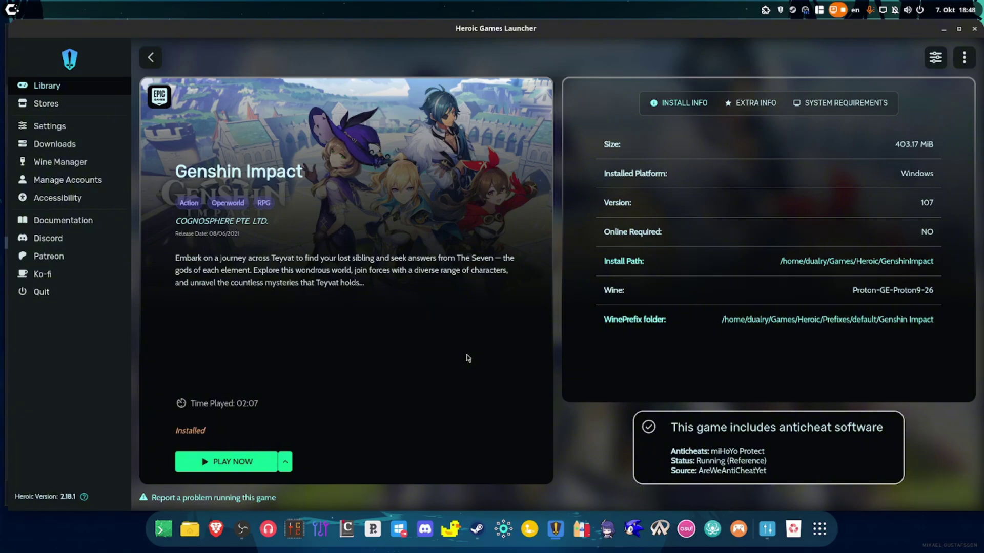
left_click(265, 462)
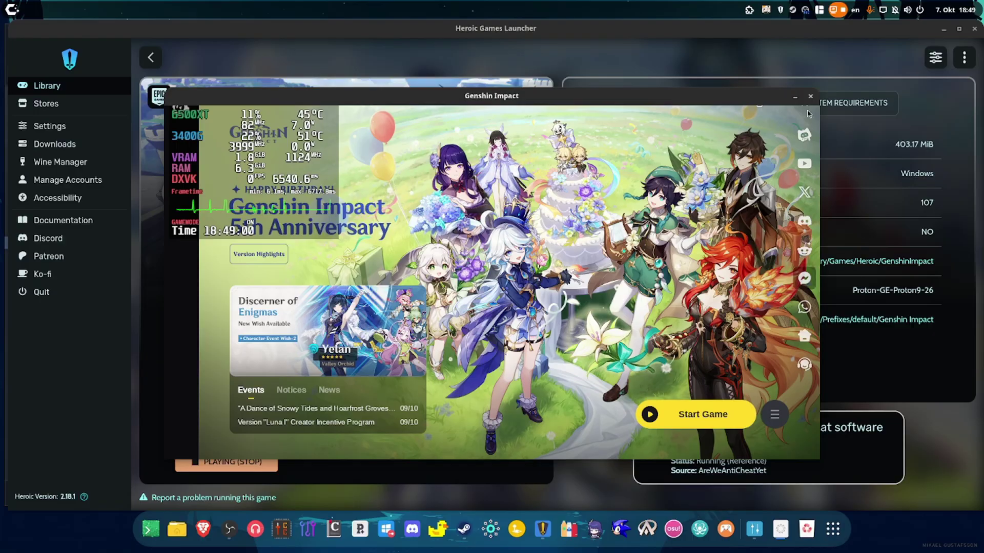
left_click(811, 97)
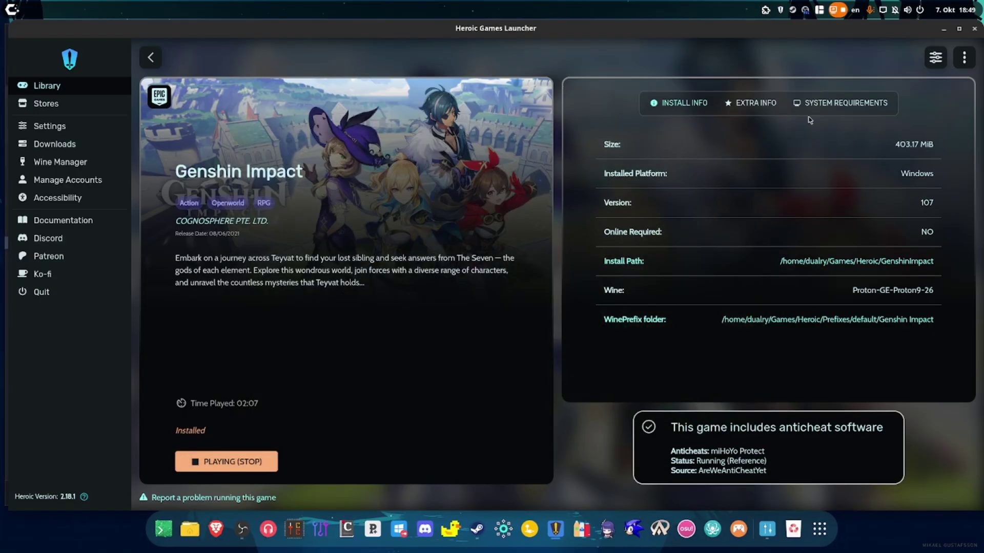
left_click(975, 30)
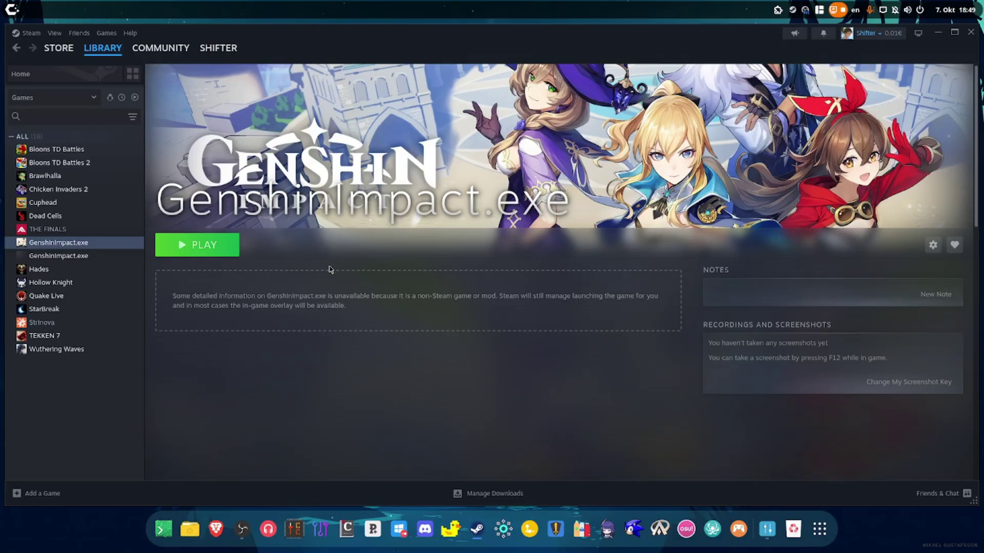
Step: Launch the GenshinImpact.exe entry with the custom artwork from Steam, playing without cloud sync, and enter the game world on the Europe server
left_click(220, 246)
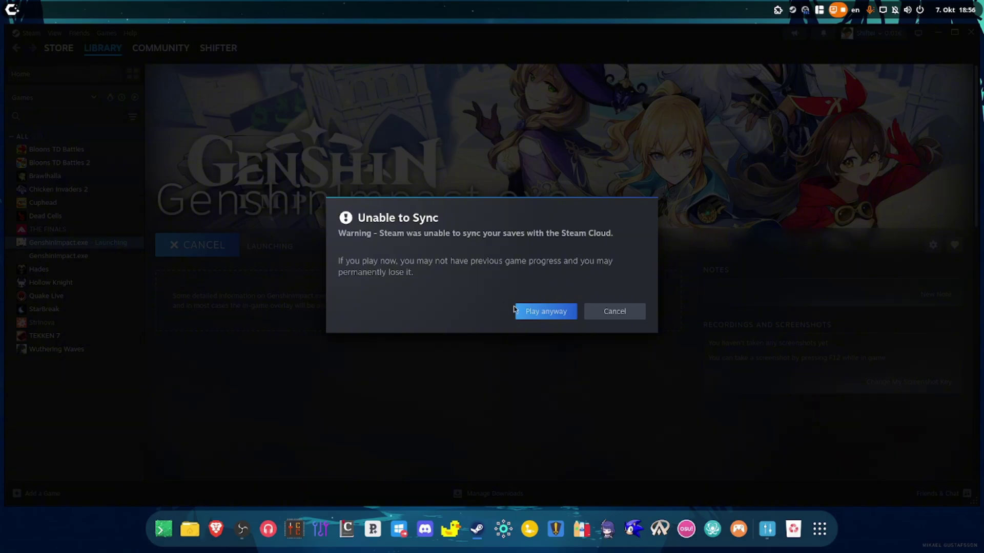
left_click(548, 318)
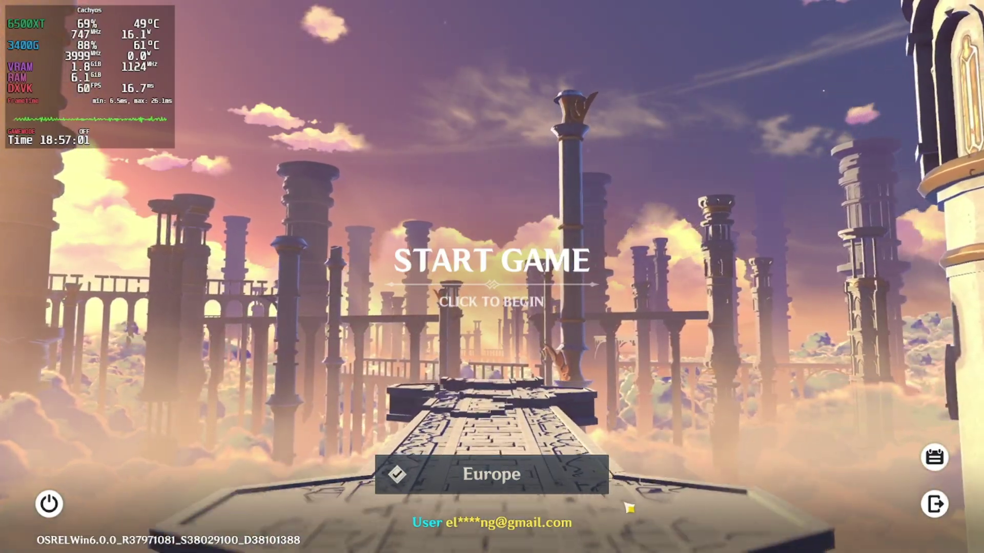
left_click(505, 301)
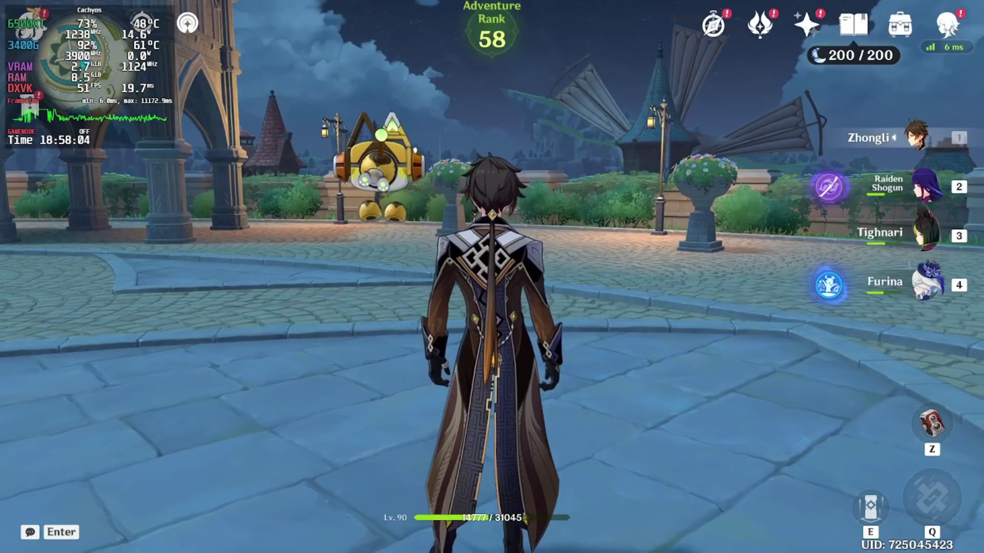
Step: Walk the character briefly, look through the in-game Settings and Notices pages, and return to the game world
key("a")
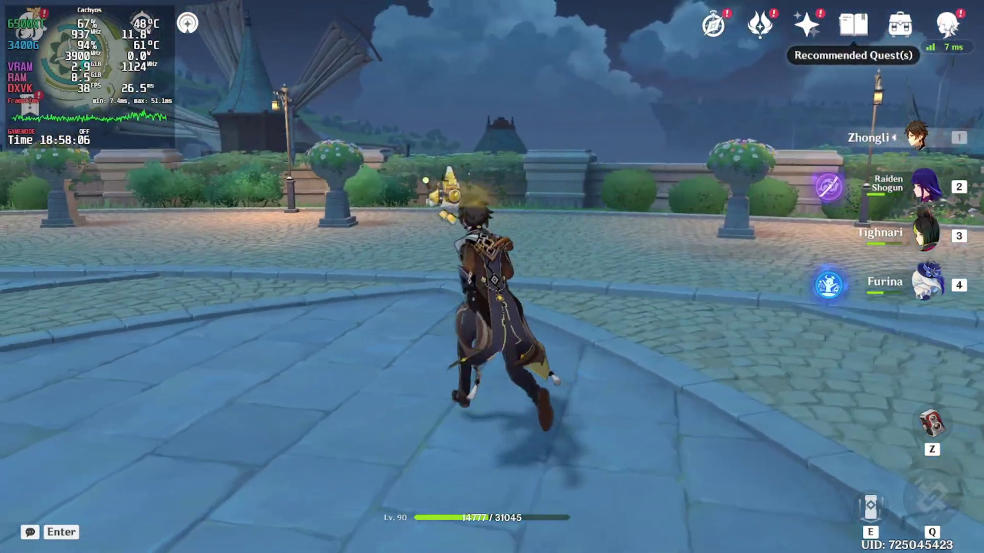
key("w")
key("Escape")
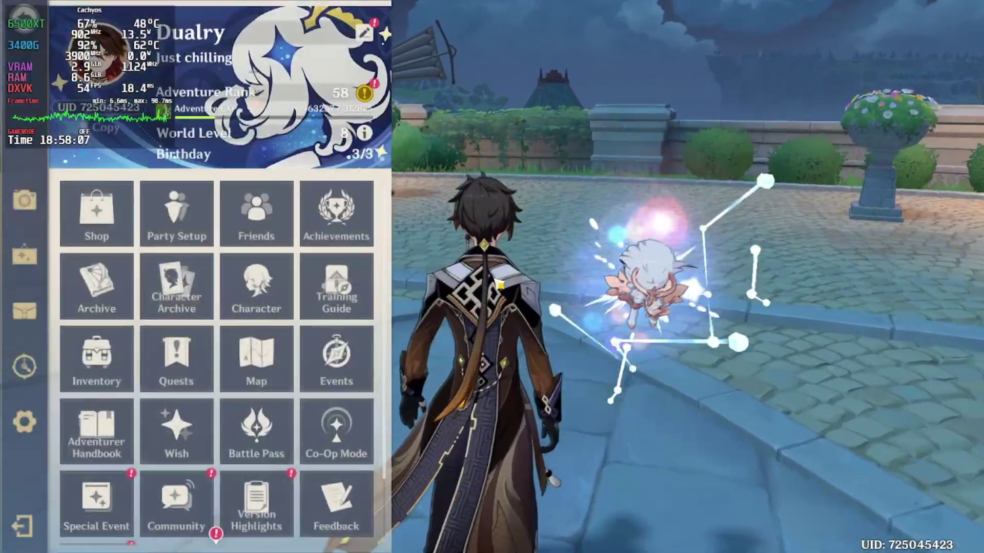
scroll(205, 462, "down", 2)
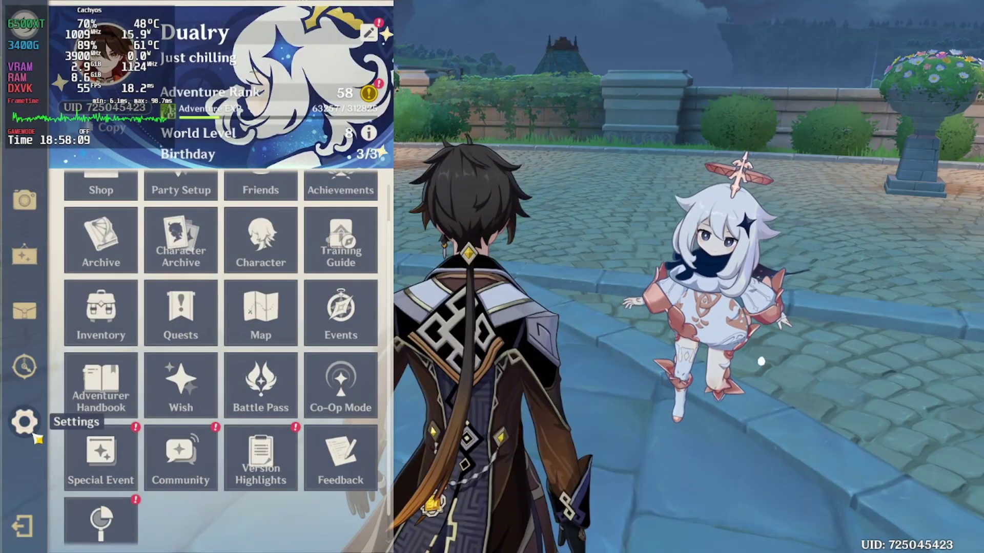
key("Escape")
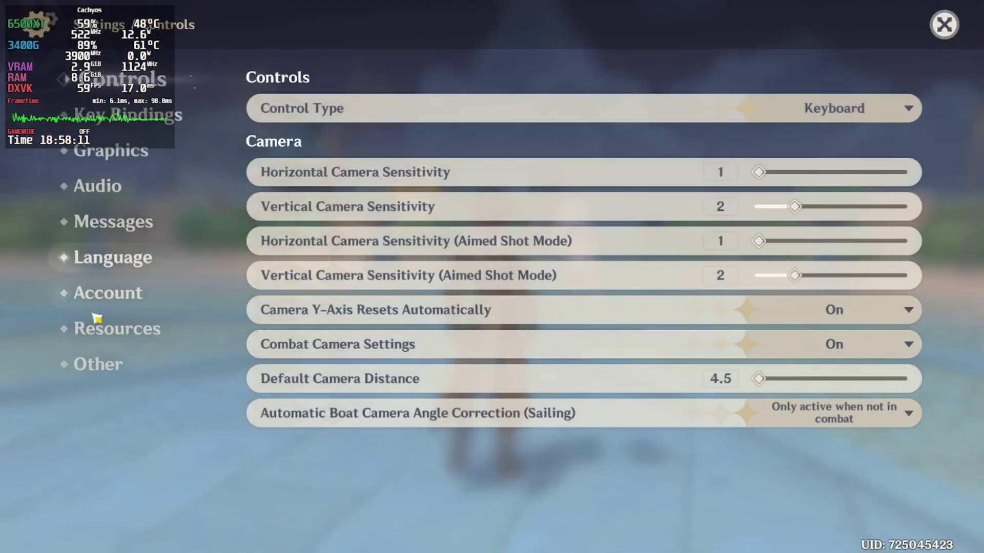
key("Escape")
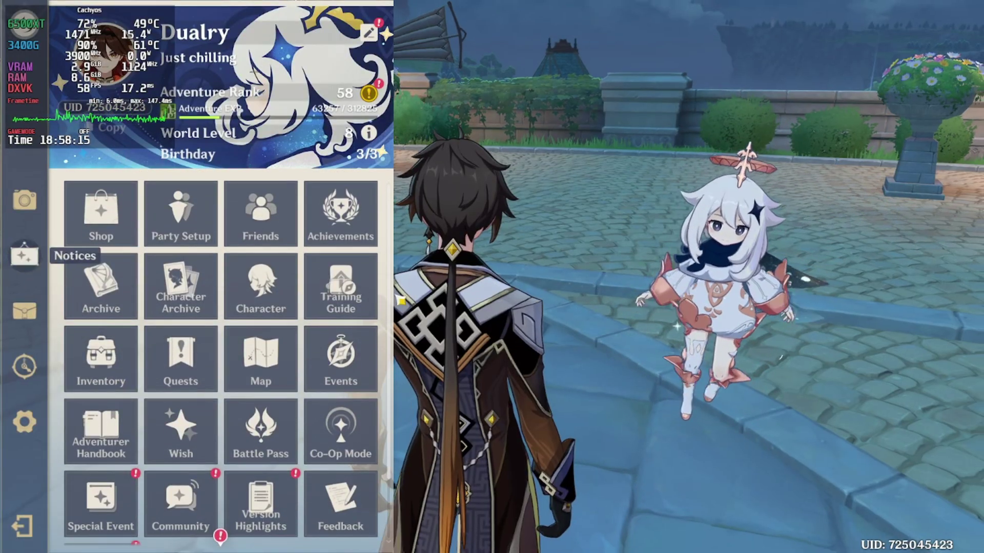
key("Escape")
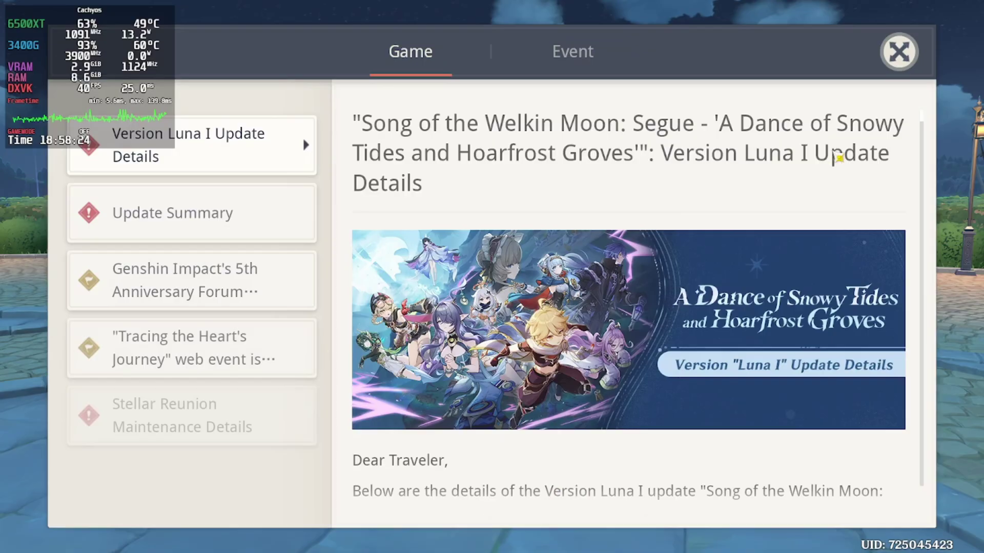
left_click(892, 64)
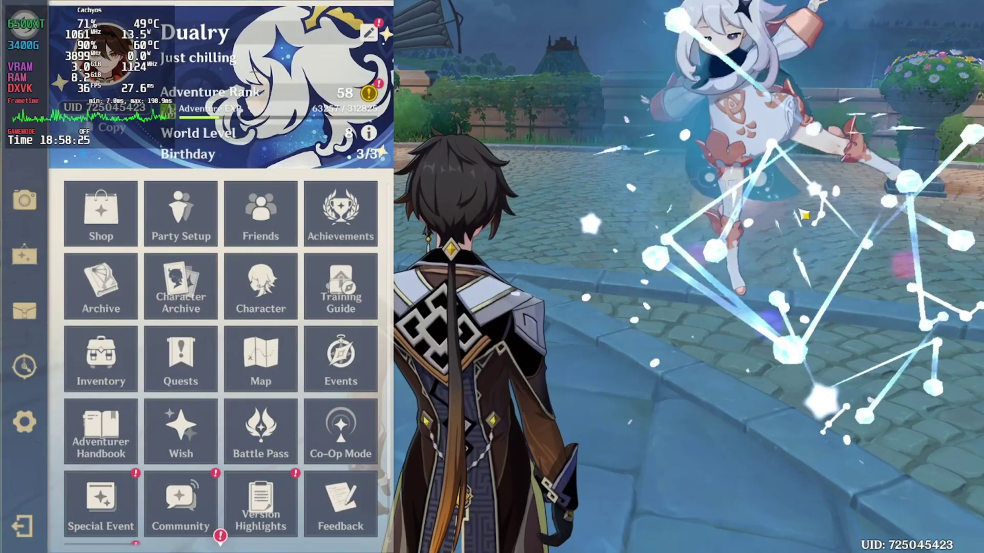
key("Escape")
Step: Run and jump through the game world with Zhongli to test movement
key("e")
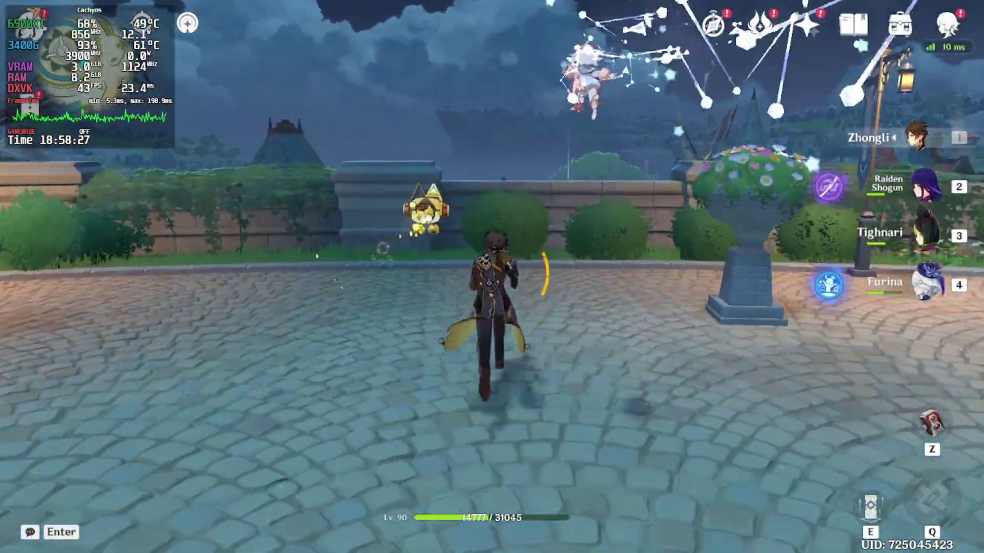
key("w")
key("space")
key("space")
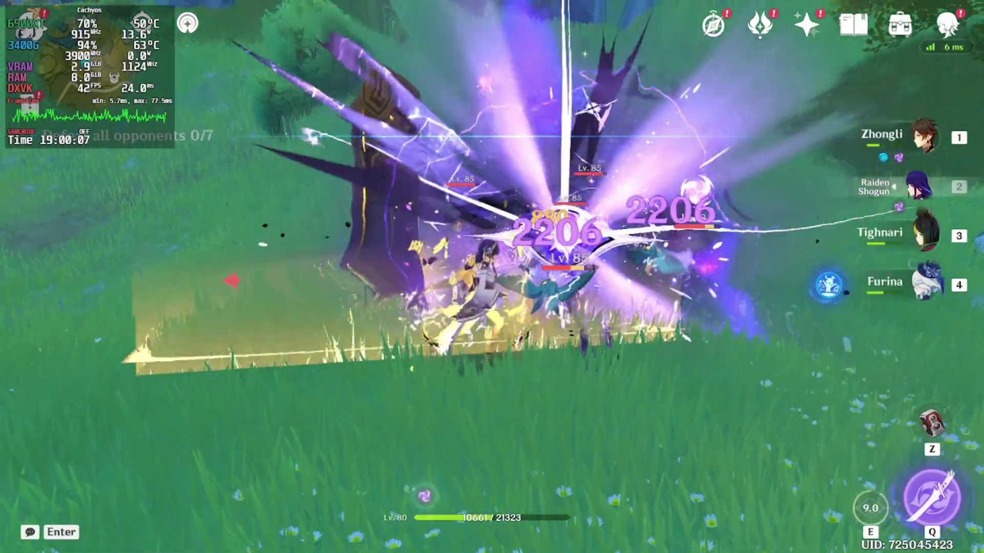
Step: Fight the opponents in the grass field using the skills of Raiden Shogun, Tighnari and Furina
key("q")
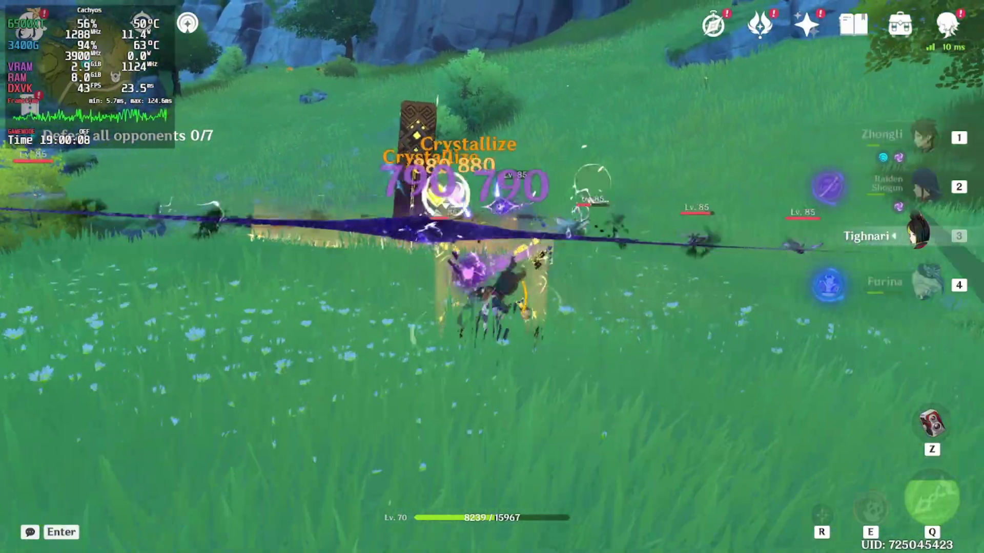
key("r")
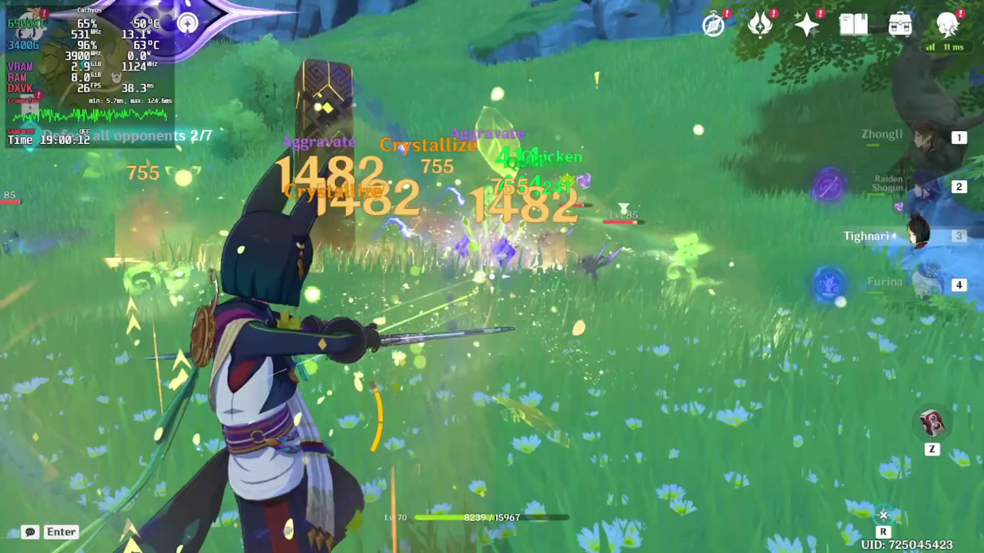
key("q")
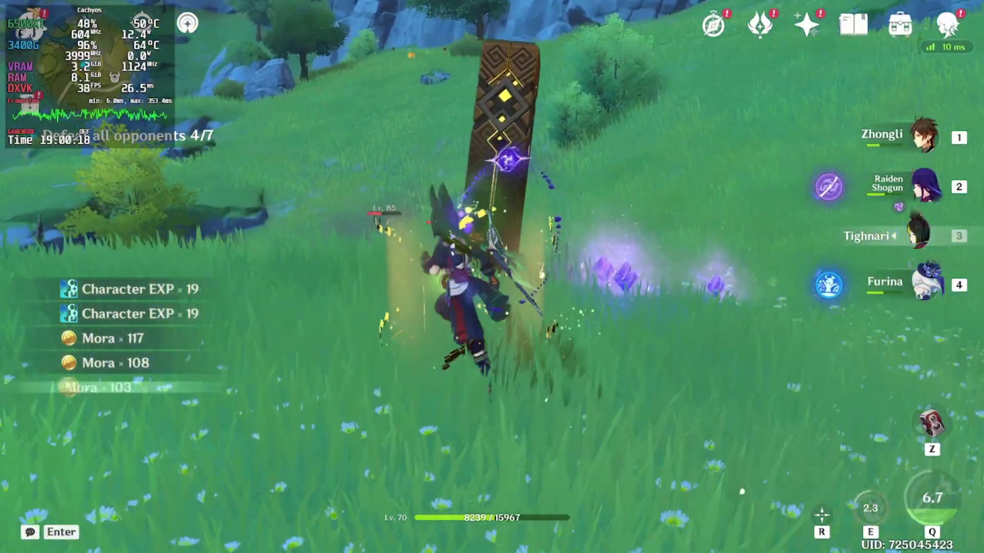
key("2")
key("e")
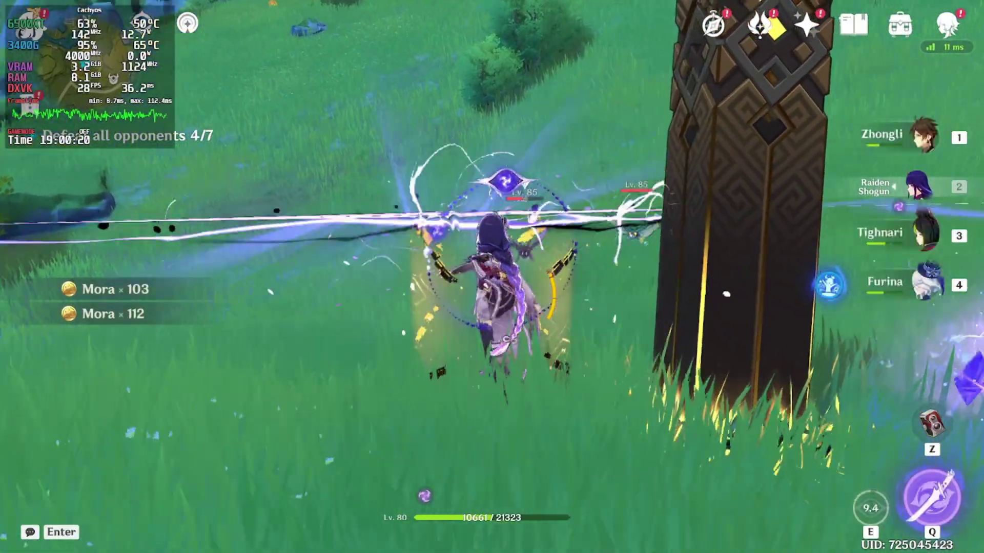
key("4")
key("e")
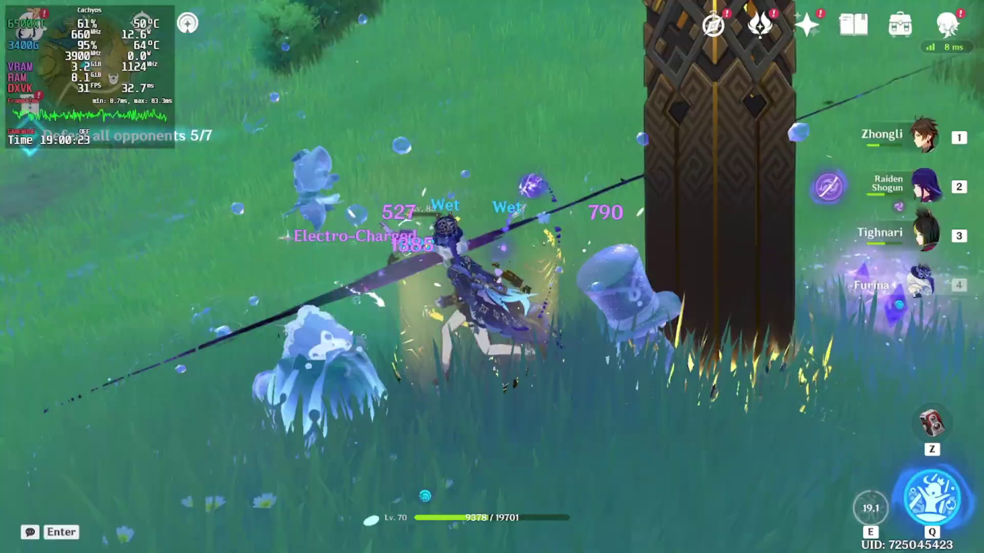